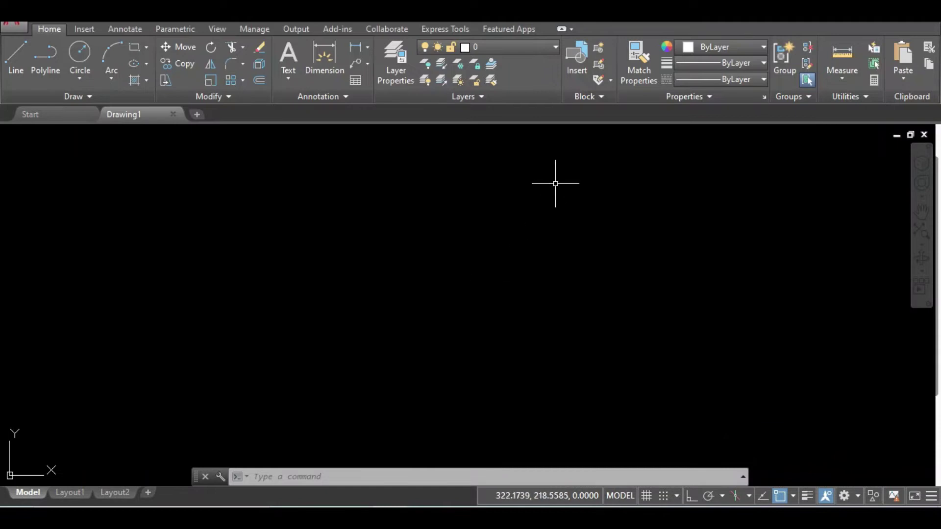
- Try several window and crossing selections in the empty drawing, catching nothing
click(560, 180)
drag(520, 226, 439, 295)
click(437, 257)
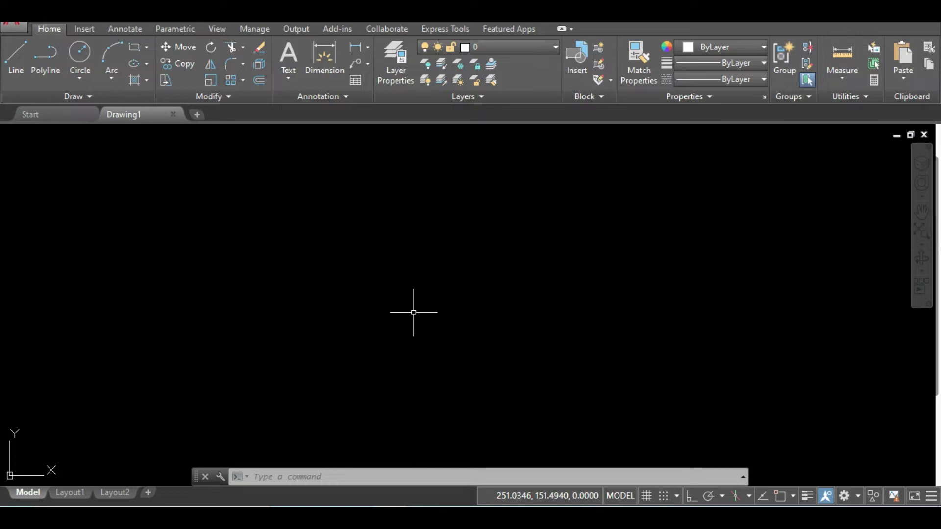
click(437, 258)
click(710, 328)
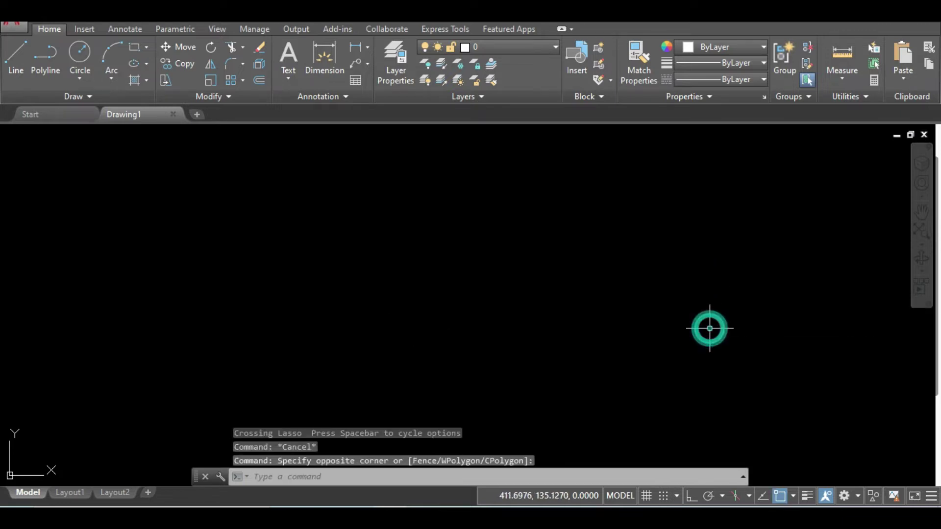
key(Escape)
key(Escape)
key(Escape)
click(682, 189)
click(461, 314)
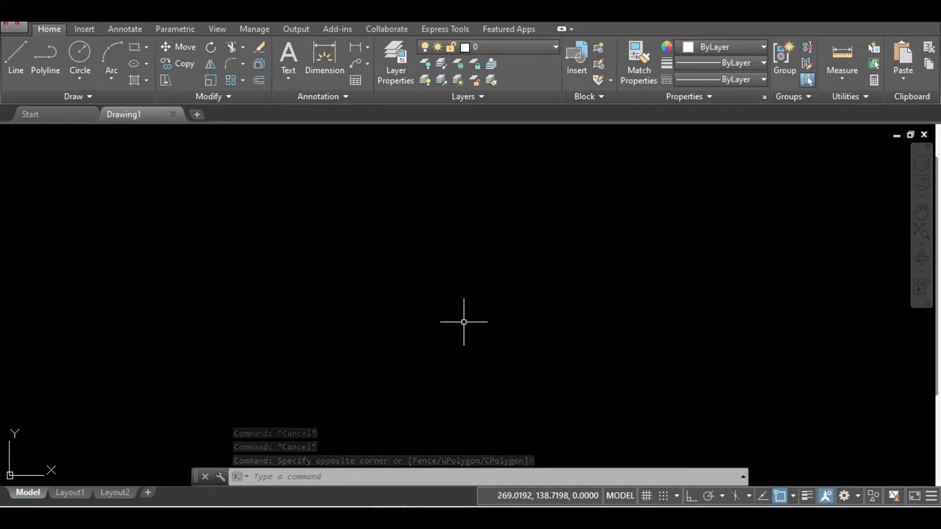
click(592, 184)
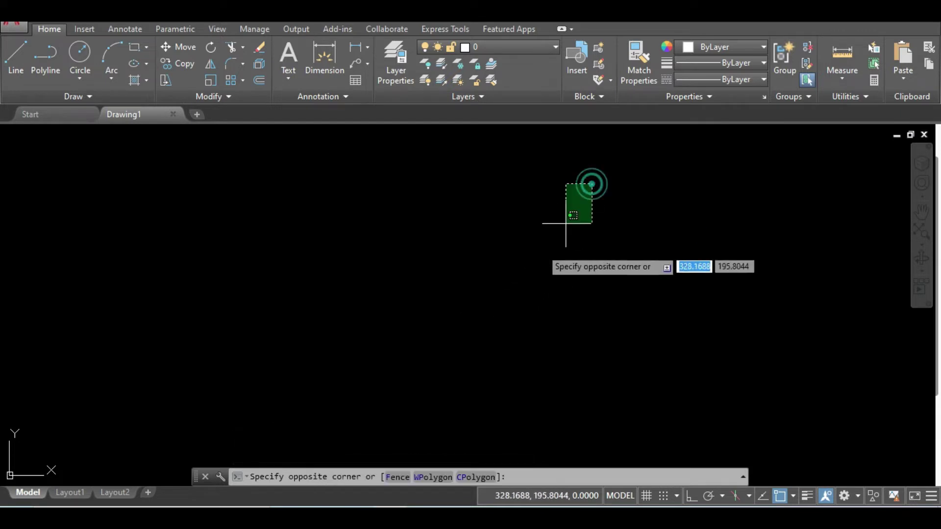
click(444, 331)
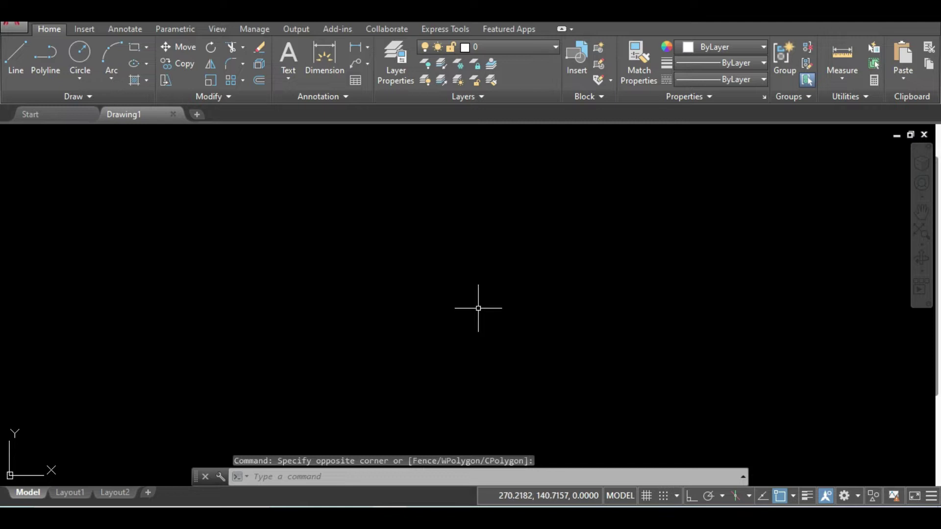
click(590, 177)
click(484, 293)
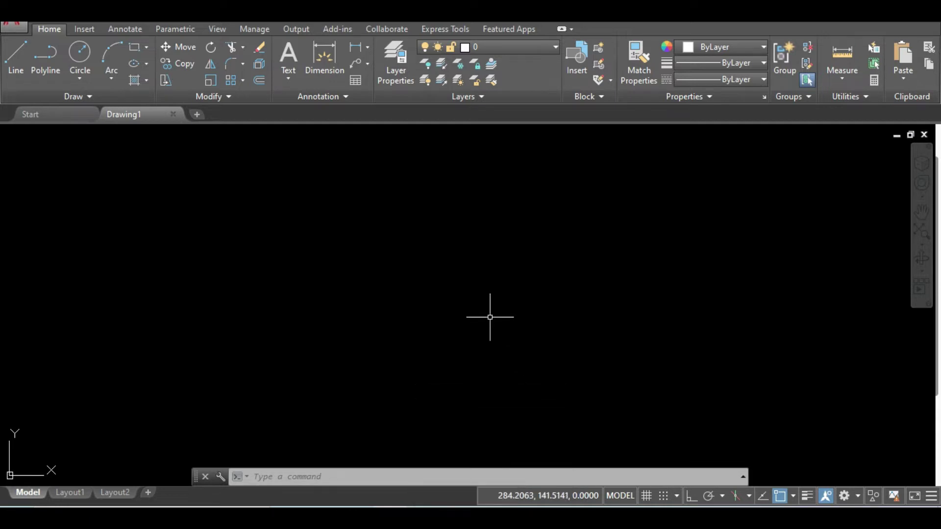
- Switch to the Excel survey sheet and select the coordinate values in columns B to D
click(492, 519)
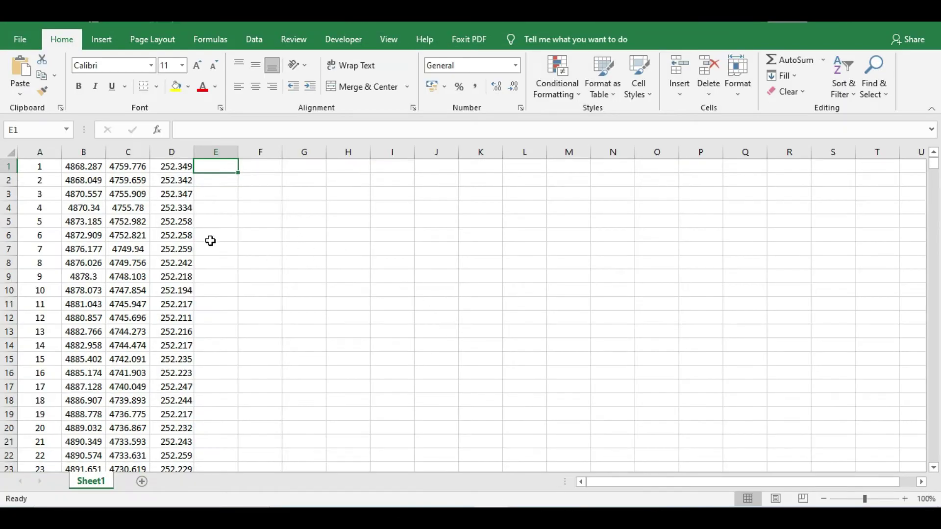
mouse_move(79, 166)
mouse_down()
mouse_move(161, 170)
mouse_move(194, 443)
mouse_up()
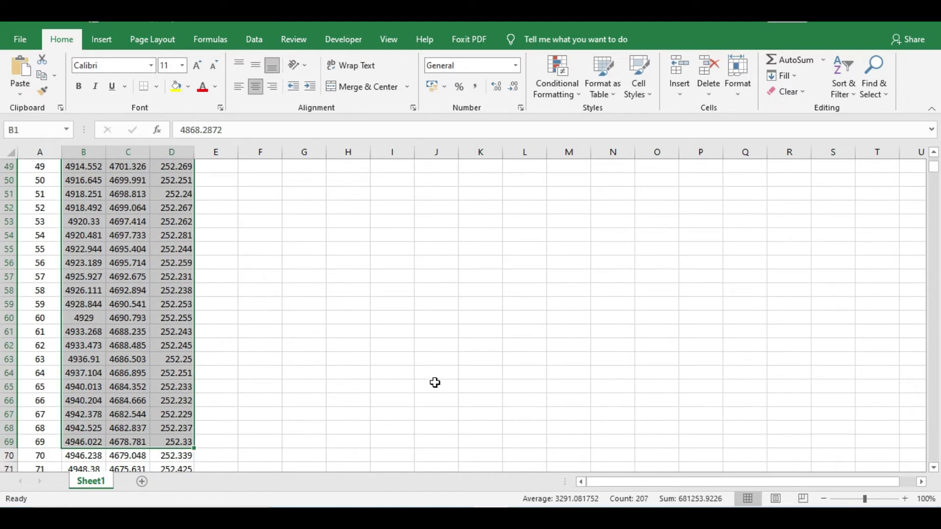
scroll(343, 310, up, 6)
scroll(343, 310, up, 10)
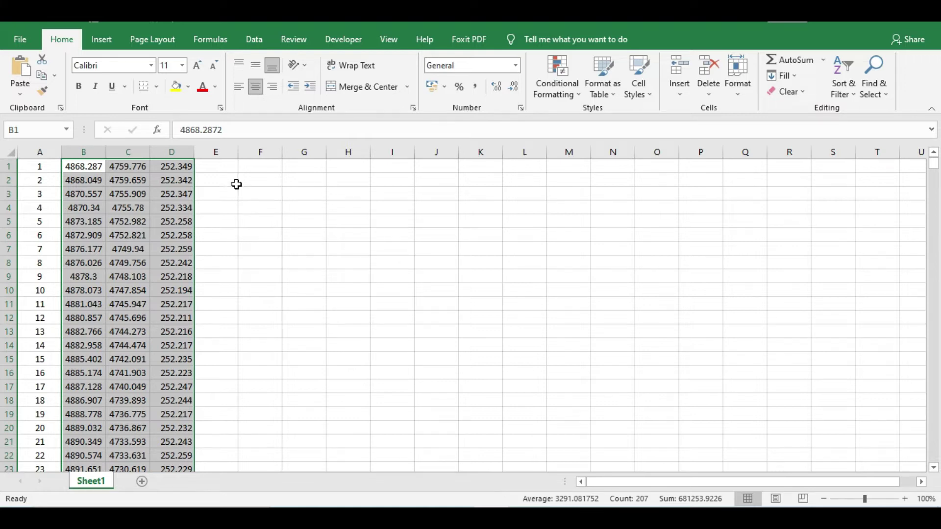
- Enter =CONCAT(B1,",",C1,",",D1) in F1 through the CONCAT function arguments dialog
click(244, 167)
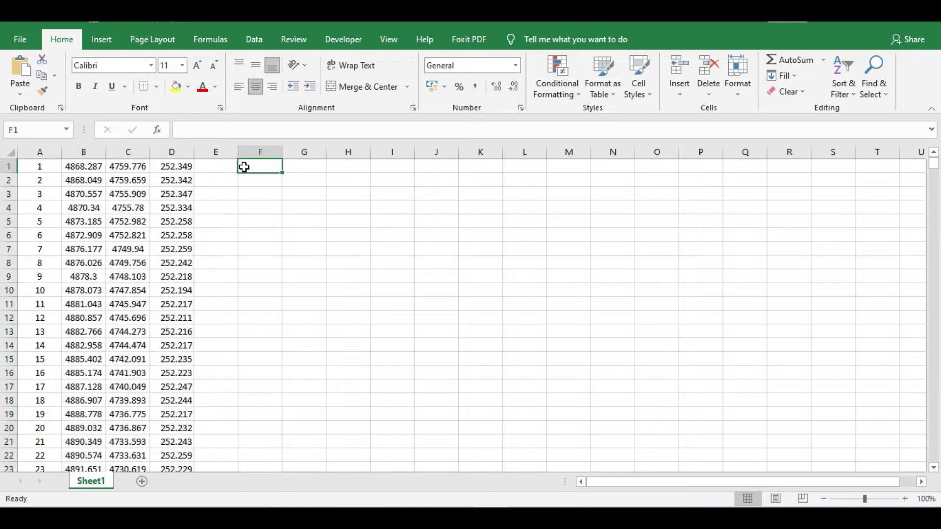
text(=)
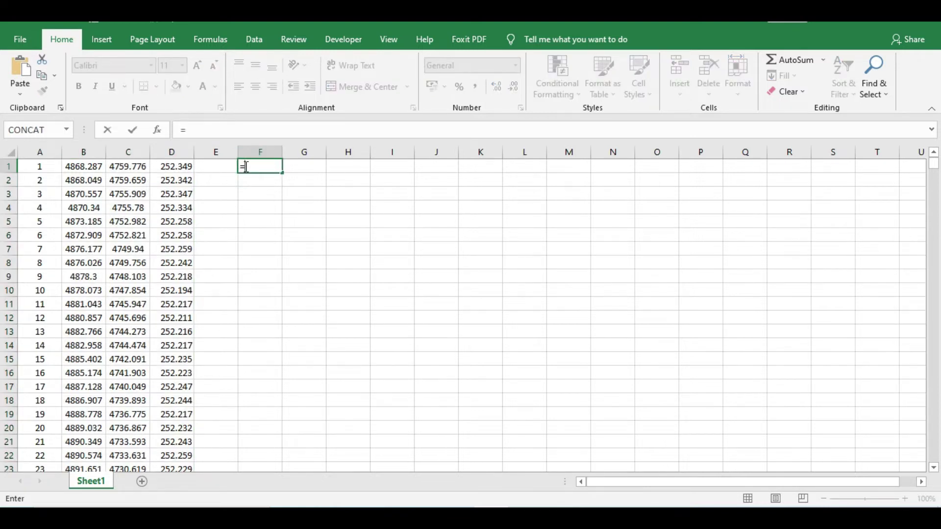
click(37, 133)
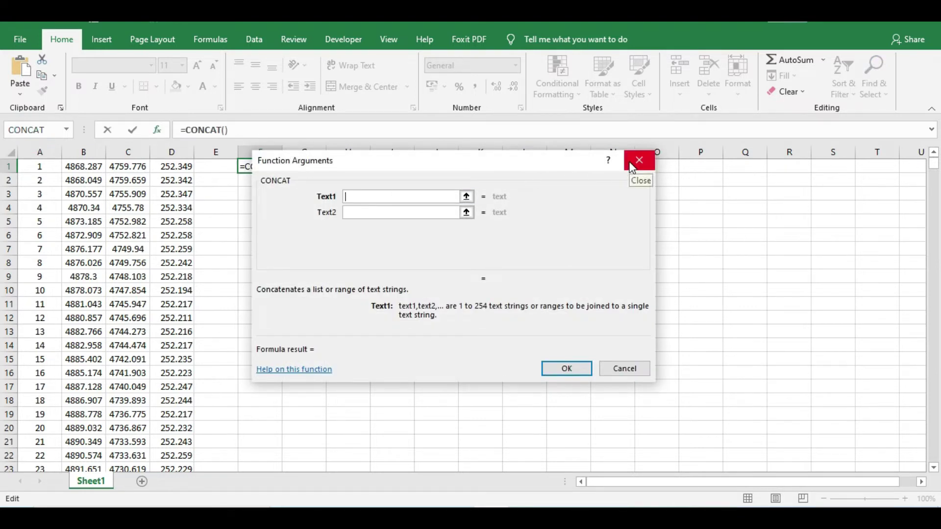
click(89, 171)
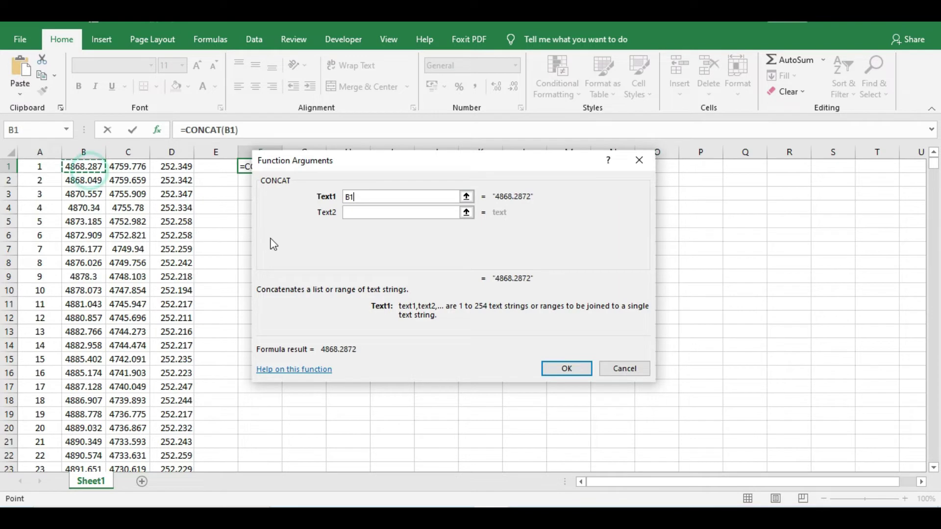
click(360, 213)
text(",")
click(357, 229)
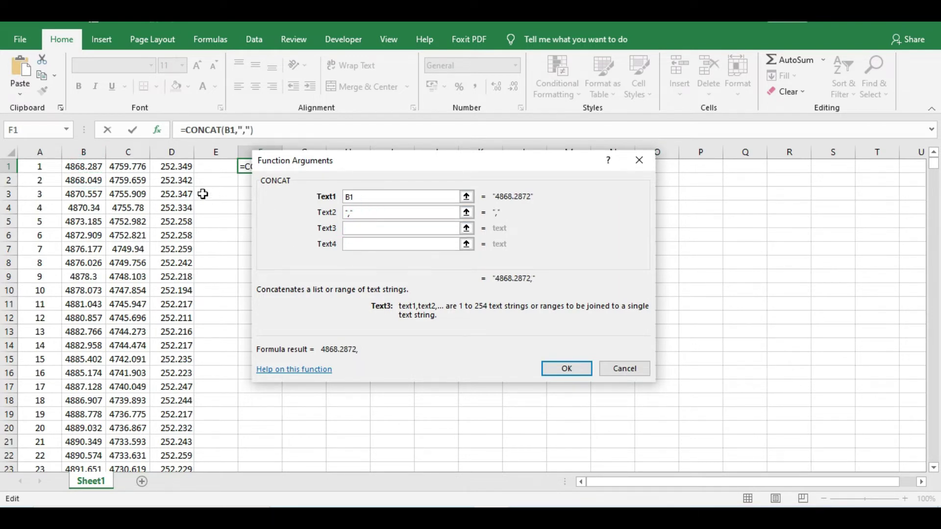
click(128, 167)
click(354, 243)
text(",")
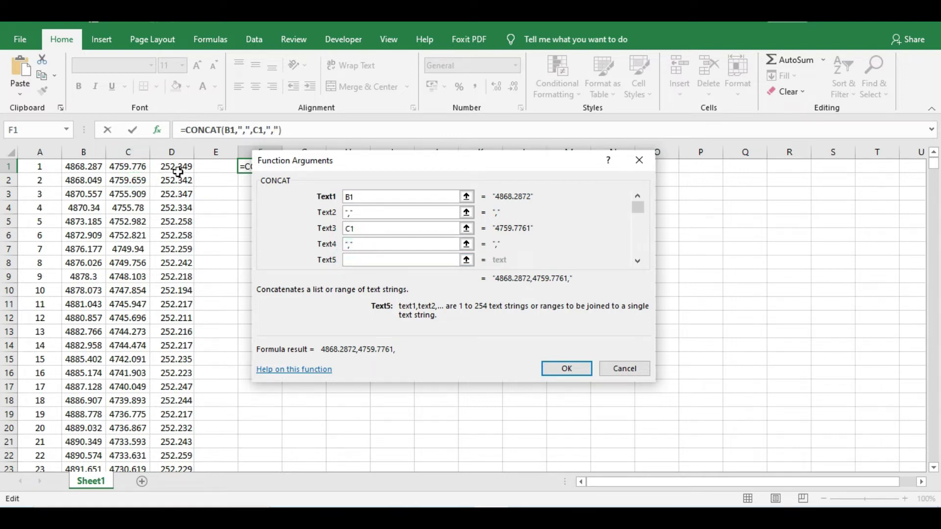
click(182, 166)
click(566, 370)
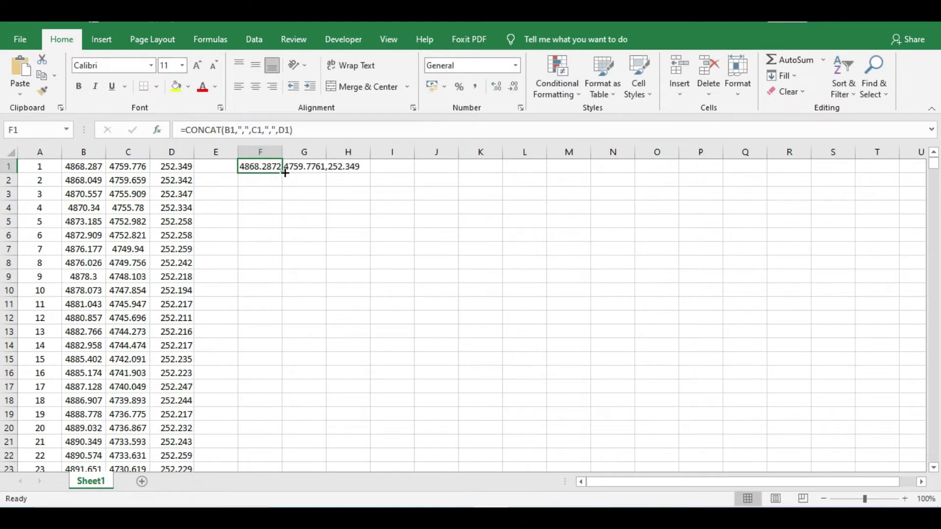
- Fill the F1 formula down to row 4424 and copy column F
drag(285, 173, 283, 388)
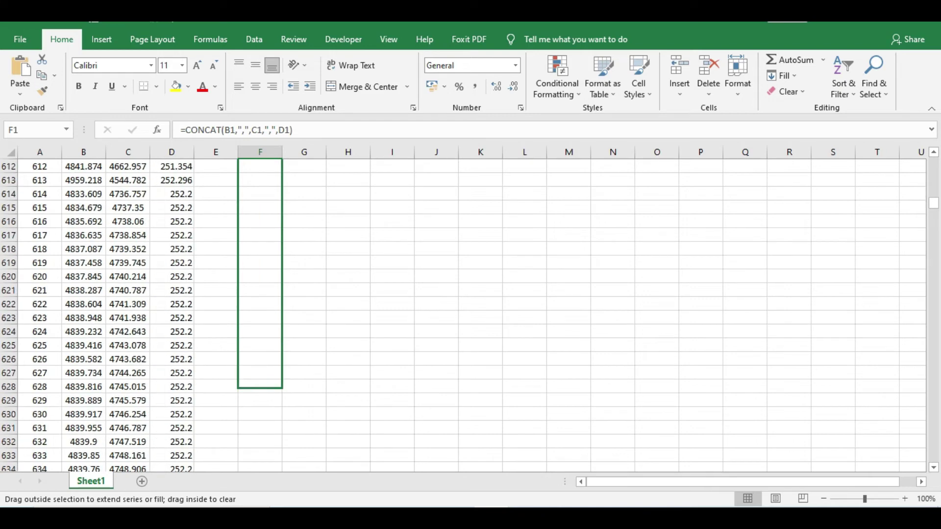
drag(283, 389, 287, 302)
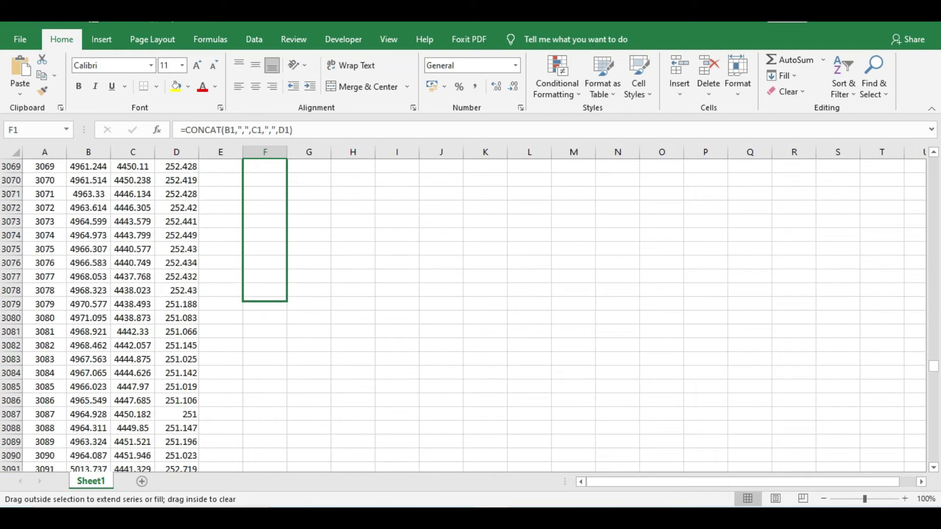
mouse_move(287, 302)
mouse_down()
mouse_move(286, 454)
mouse_move(308, 436)
mouse_up()
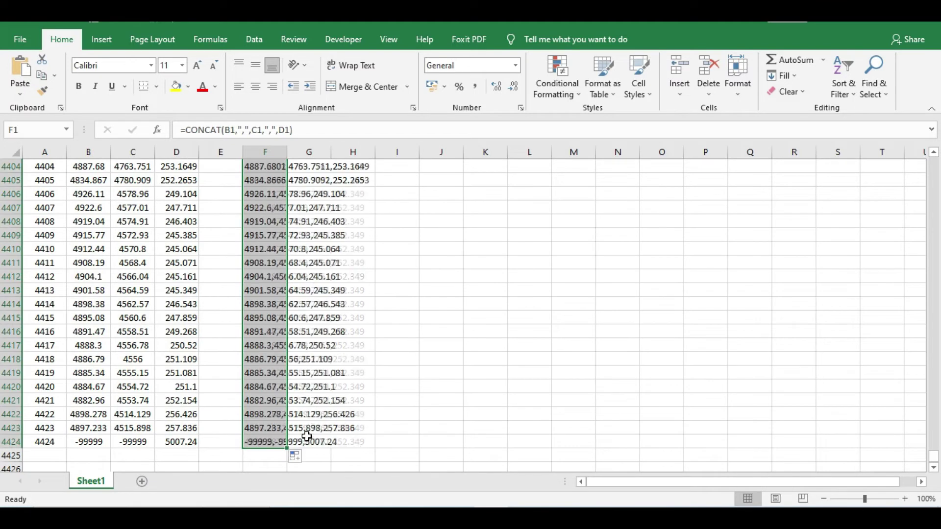
key(ctrl+c)
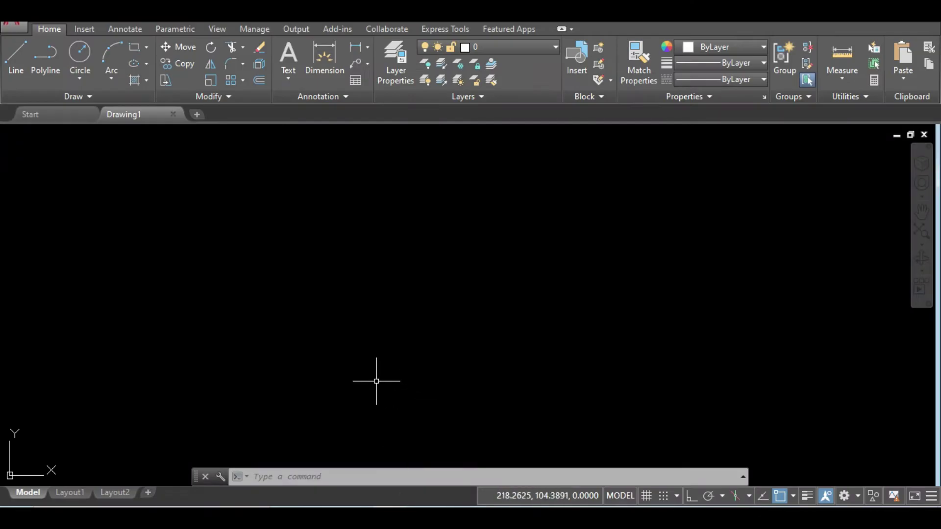
- Start the Multiple Points command from the expanded Draw panel, ready at the command line
click(105, 97)
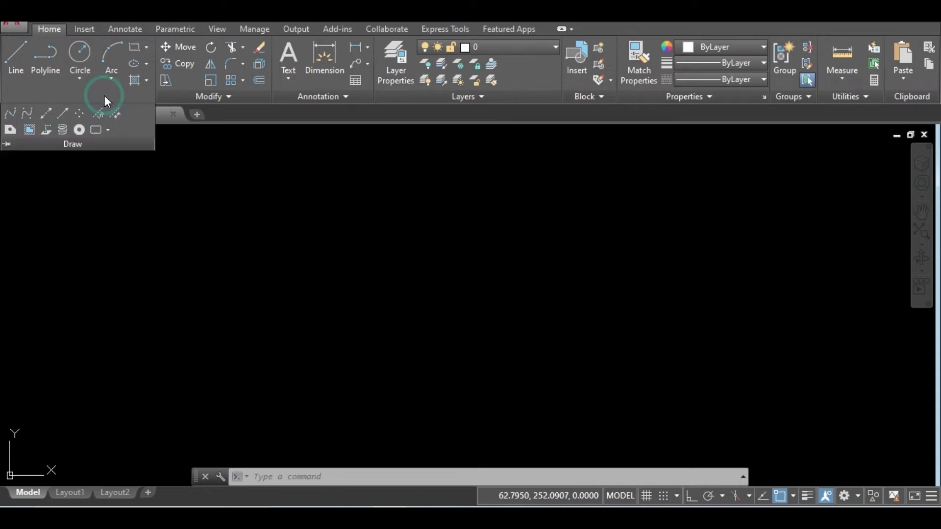
click(83, 116)
click(373, 480)
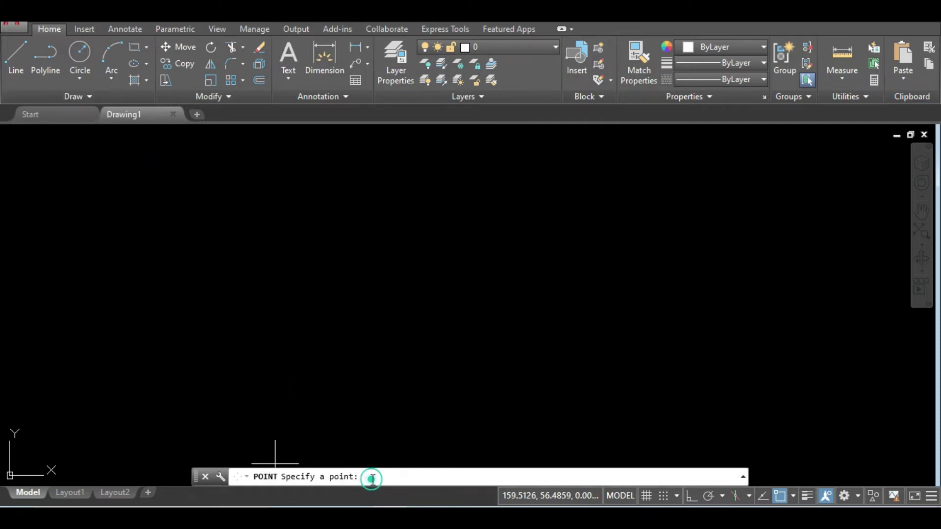
click(373, 479)
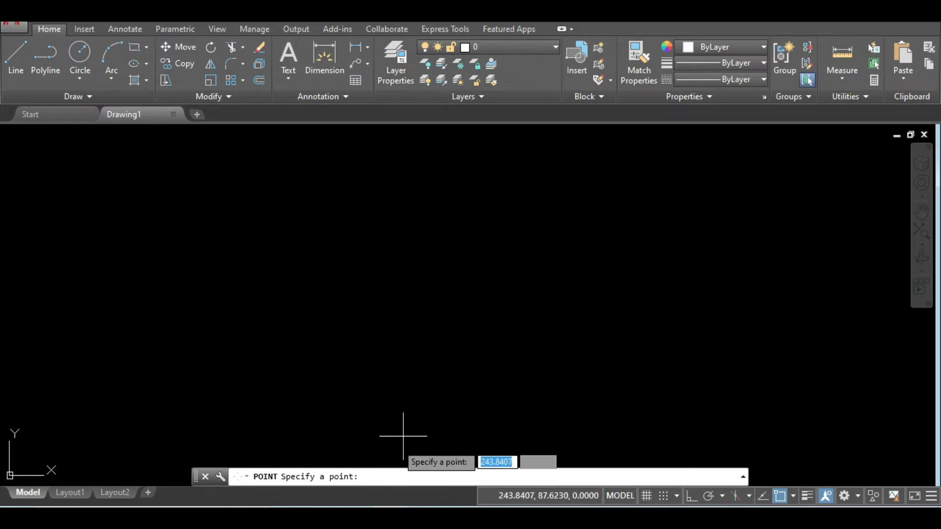
click(374, 479)
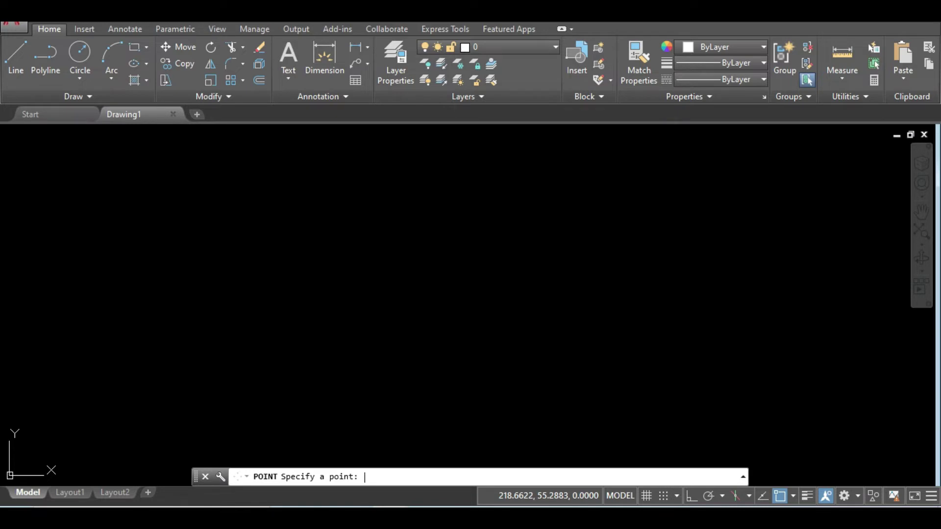
- Paste the copied coordinate list at the POINT prompt to plot the survey points
click(411, 408)
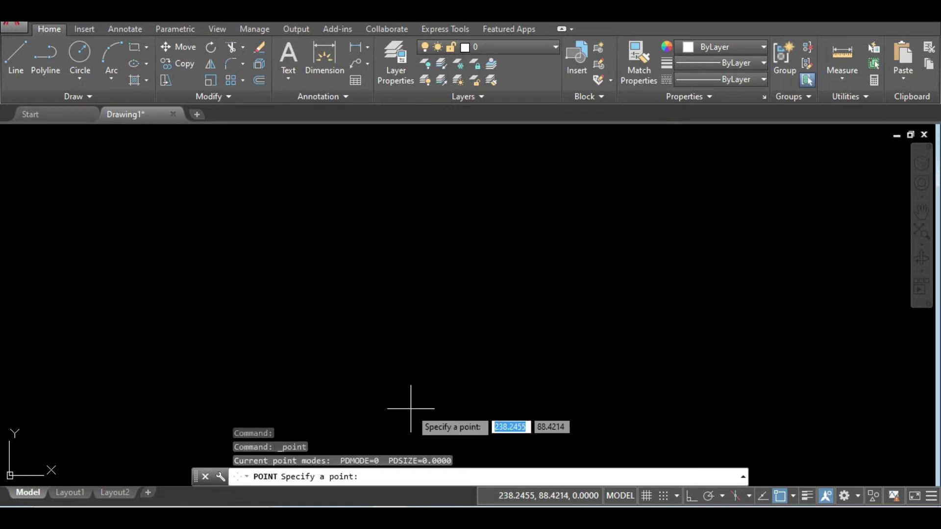
click(495, 246)
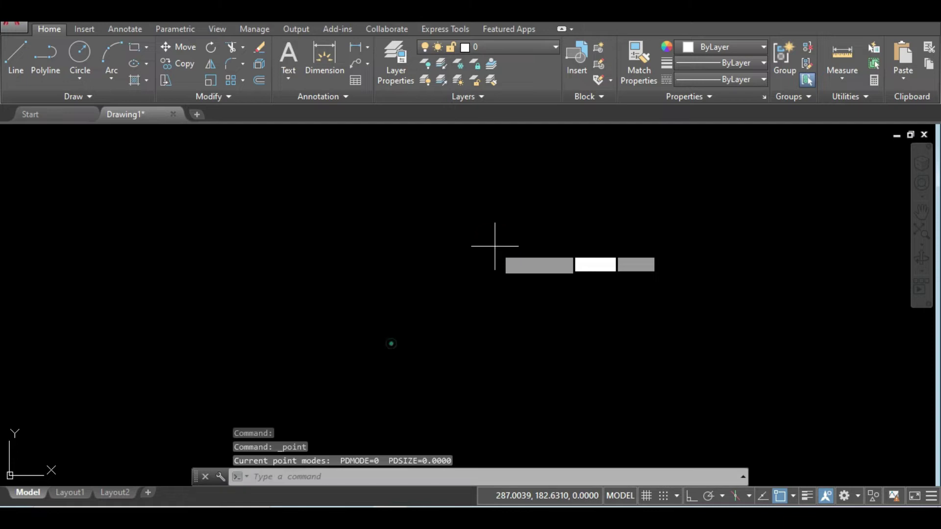
key(Return)
click(493, 330)
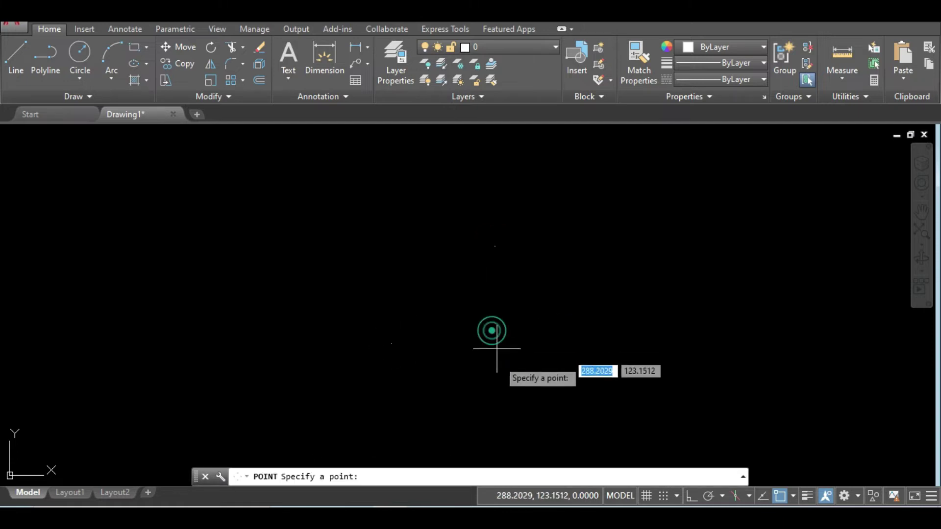
click(437, 385)
key(Escape)
key(Escape)
key(Escape)
key(Escape)
- Zoom to extents (Z, E) to bring the whole point cloud into view
text(z)
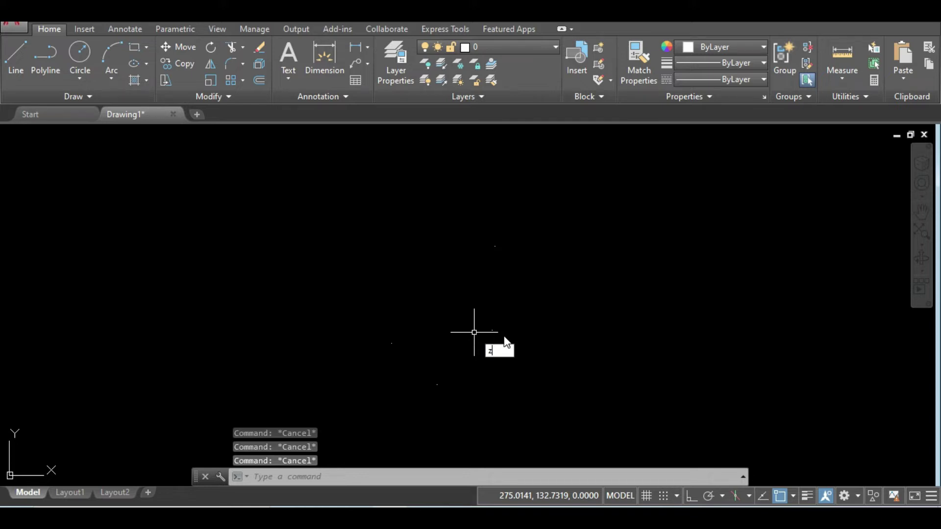
key(Return)
text(e)
key(Return)
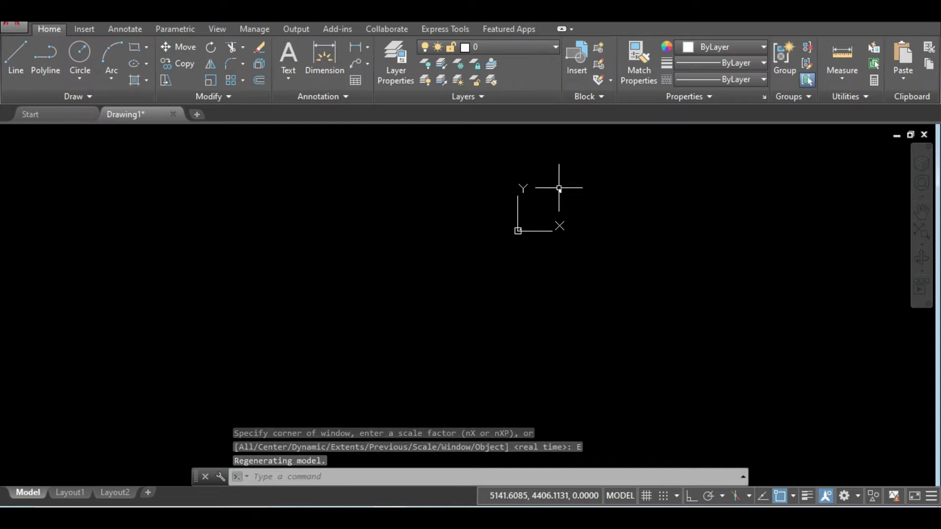
scroll(559, 188, up, 2)
scroll(558, 189, up, 3)
scroll(559, 190, up, 2)
scroll(561, 206, up, 2)
scroll(559, 233, up, 3)
scroll(558, 234, down, 5)
scroll(558, 234, down, 3)
scroll(559, 234, down, 2)
- Erase the 4 stray points near the origin with a crossing selection
click(619, 261)
click(385, 370)
text(E)
key(Return)
scroll(567, 245, up, 2)
scroll(498, 211, up, 2)
scroll(505, 216, up, 3)
scroll(513, 218, up, 2)
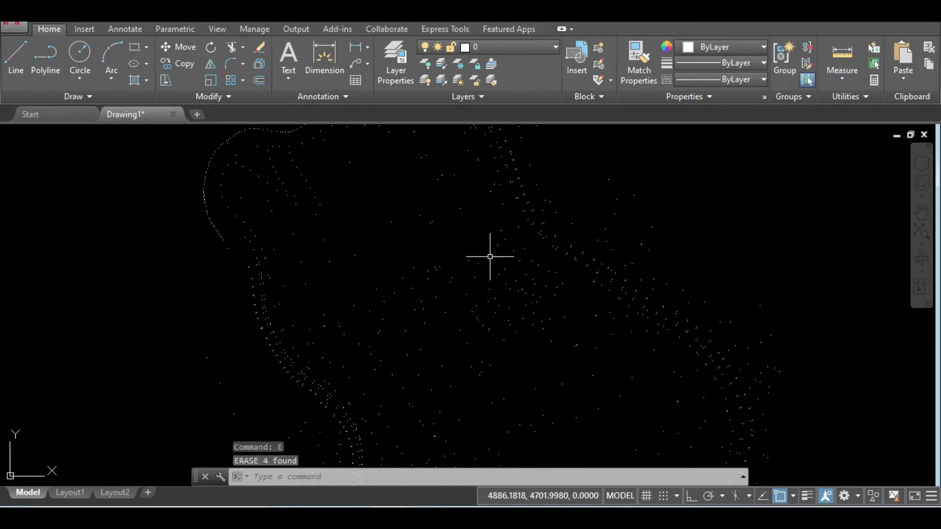
scroll(437, 245, down, 2)
scroll(438, 269, up, 3)
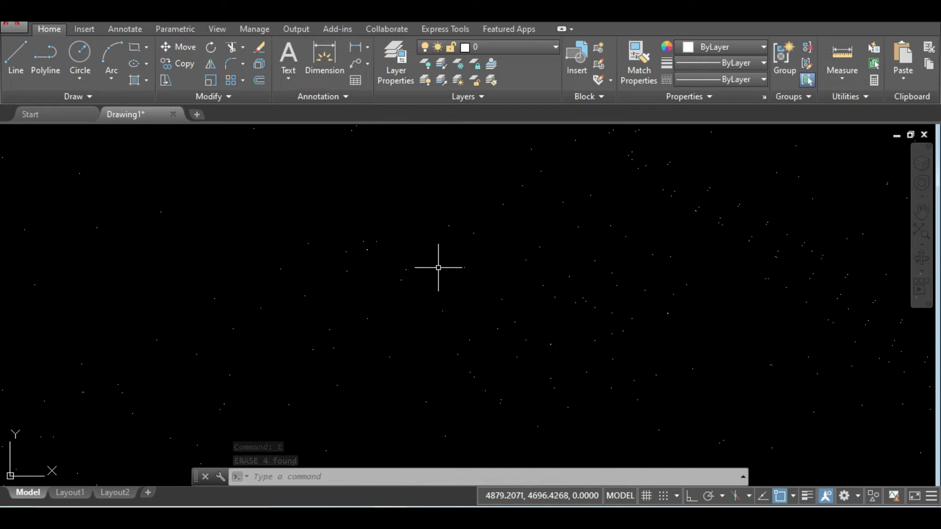
- Set the point style via DDPTYPE to the circled X at 1% screen size
text(DDpt)
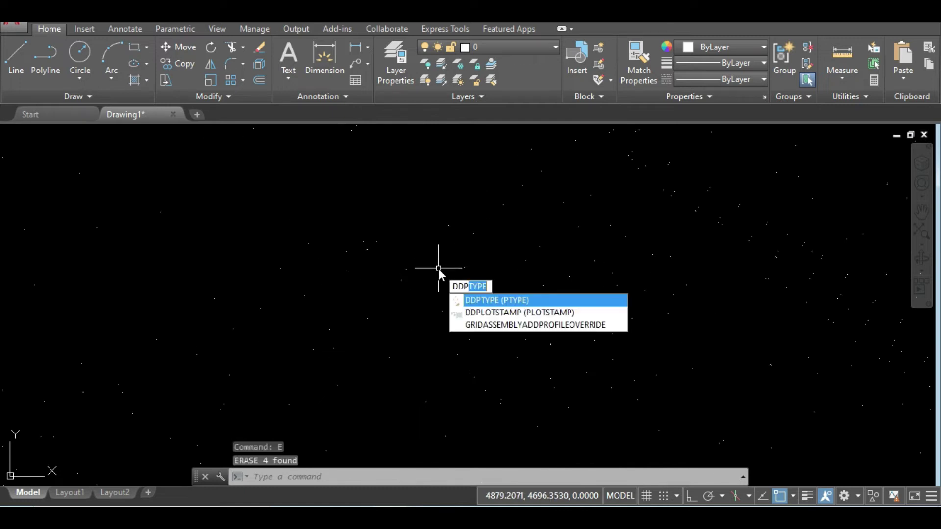
key(Return)
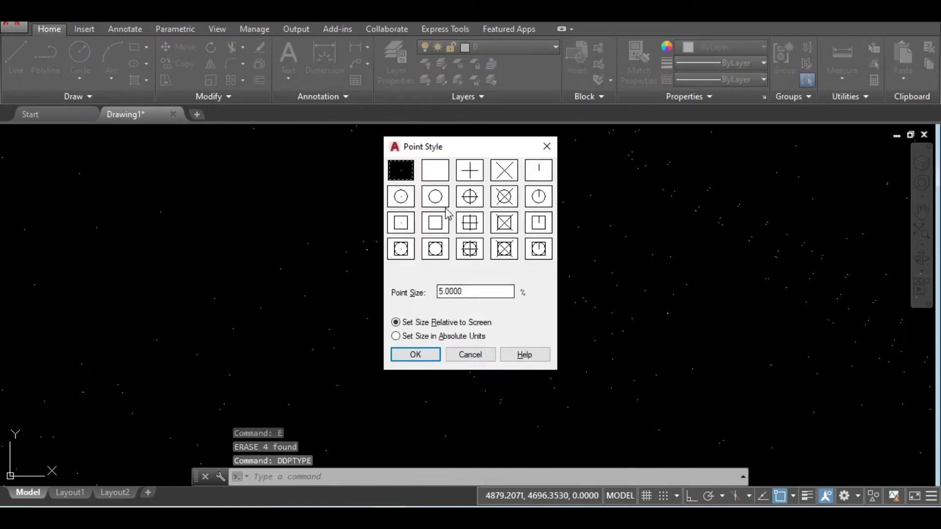
click(504, 196)
double_click(469, 290)
text(1)
click(415, 354)
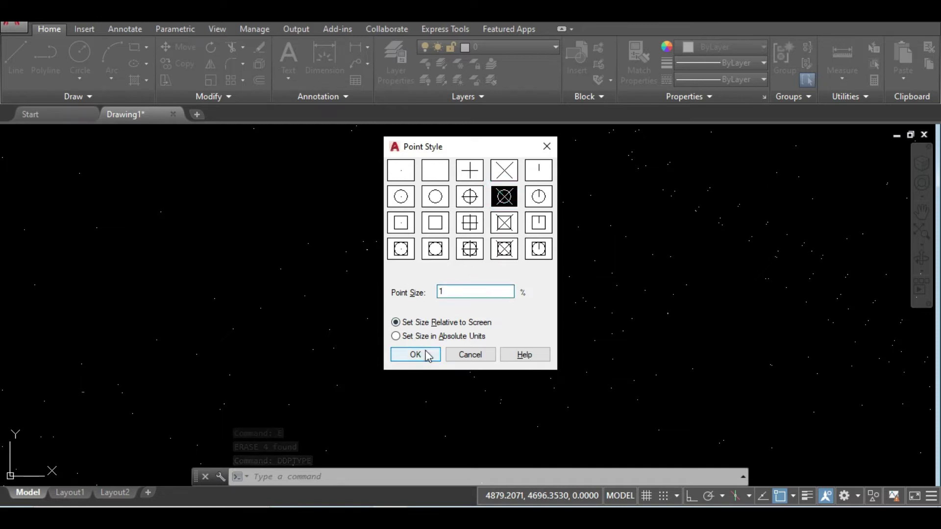
scroll(464, 289, down, 5)
scroll(465, 304, up, 5)
scroll(466, 312, up, 4)
scroll(469, 281, down, 4)
scroll(469, 281, down, 5)
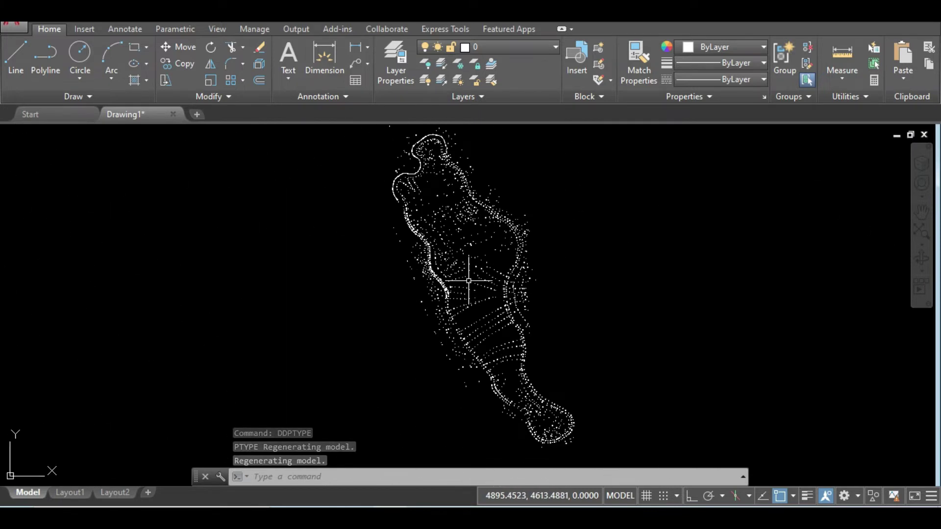
scroll(469, 281, up, 5)
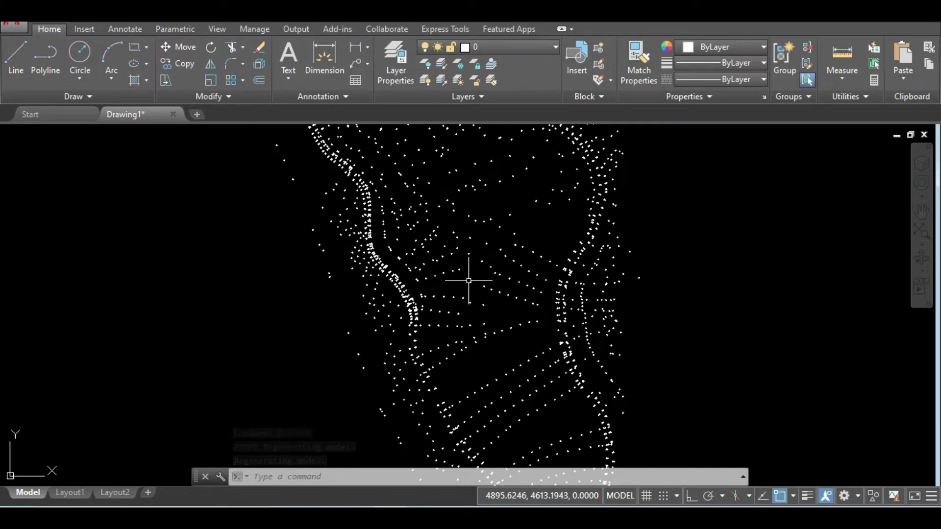
scroll(464, 272, down, 4)
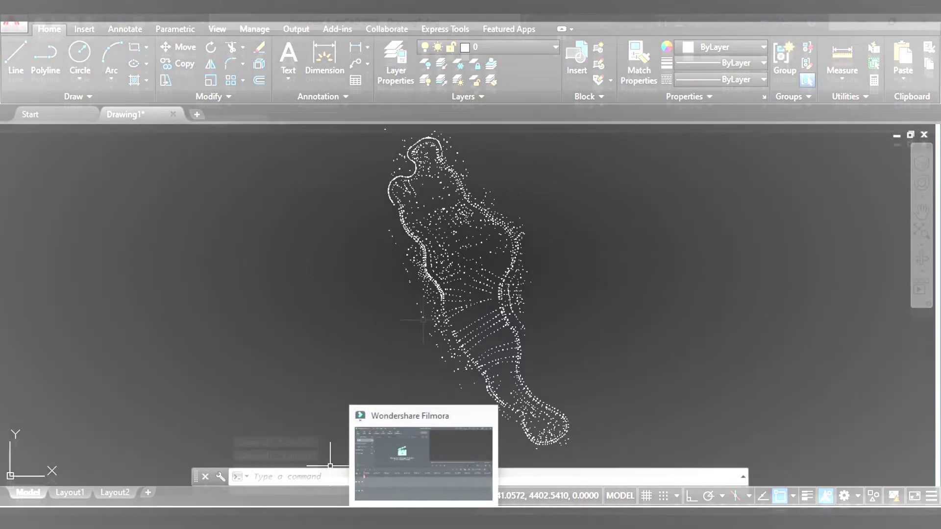
- Check a survey point's coordinates with ID, reading Z = 245.022
text(ID)
key(Return)
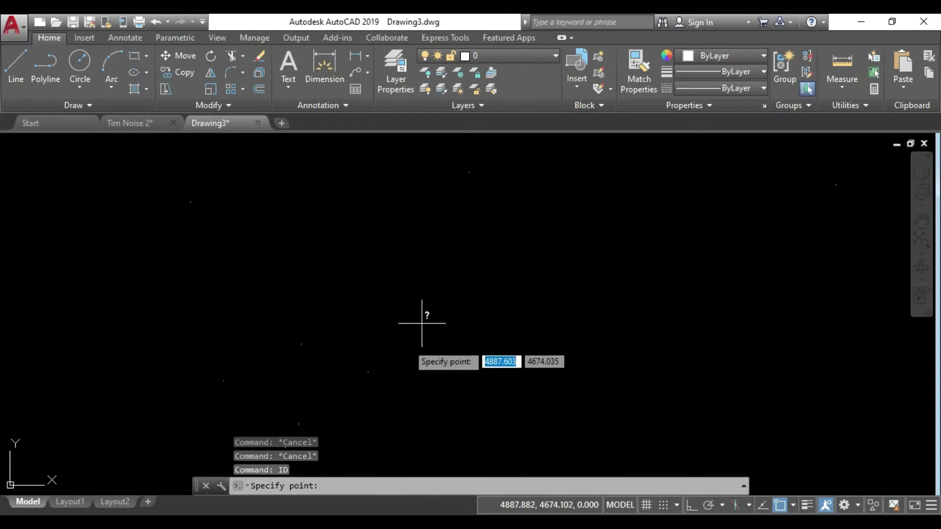
click(374, 370)
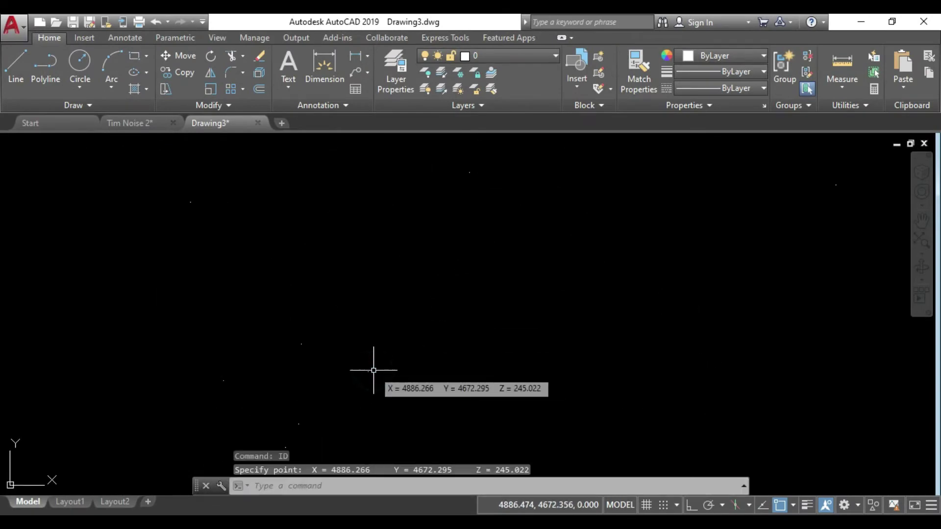
key(Escape)
key(Escape)
key(Escape)
- Zoom around the point cloud and bring up the Windows search panel
scroll(487, 302, down, 5)
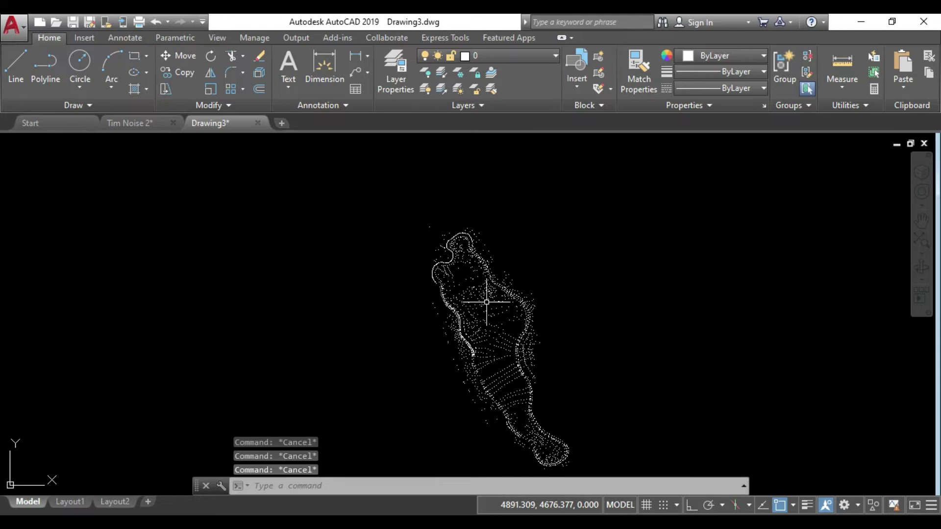
scroll(487, 302, up, 6)
scroll(487, 302, up, 2)
scroll(487, 302, down, 2)
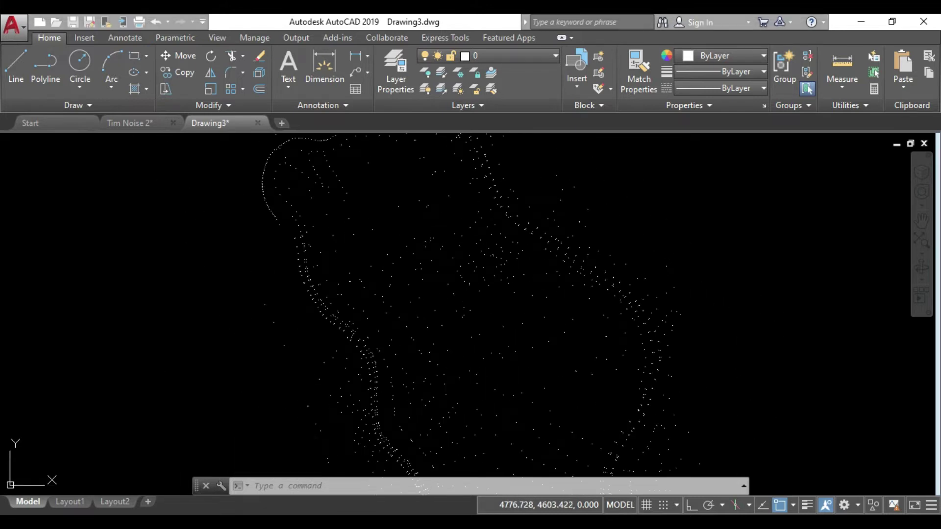
key(super+s)
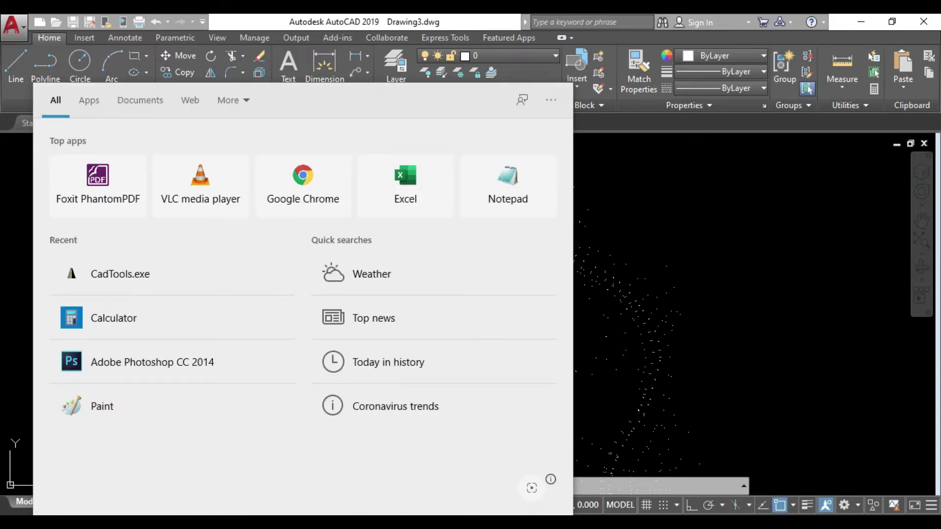
- Launch CadTools.exe from Recent and zoom to frame the full point cloud
click(137, 277)
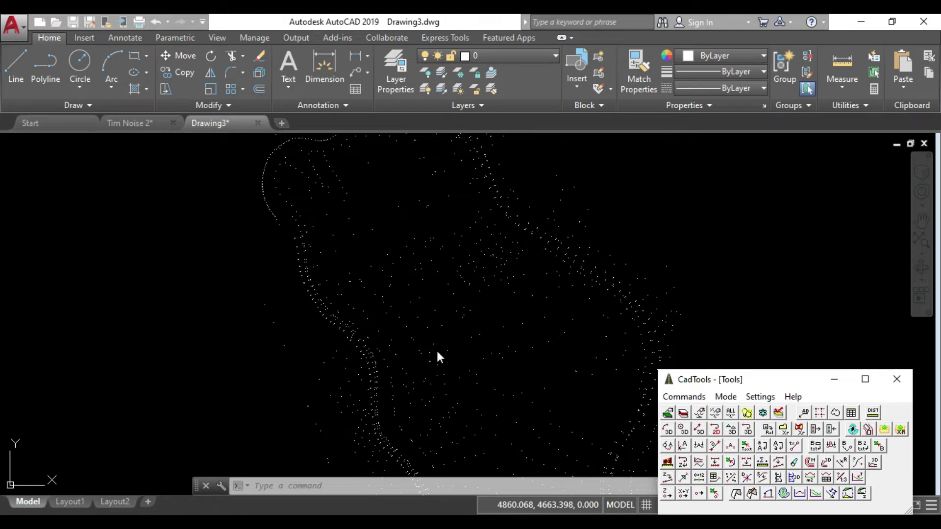
scroll(425, 285, down, 3)
scroll(426, 284, down, 3)
scroll(478, 384, up, 5)
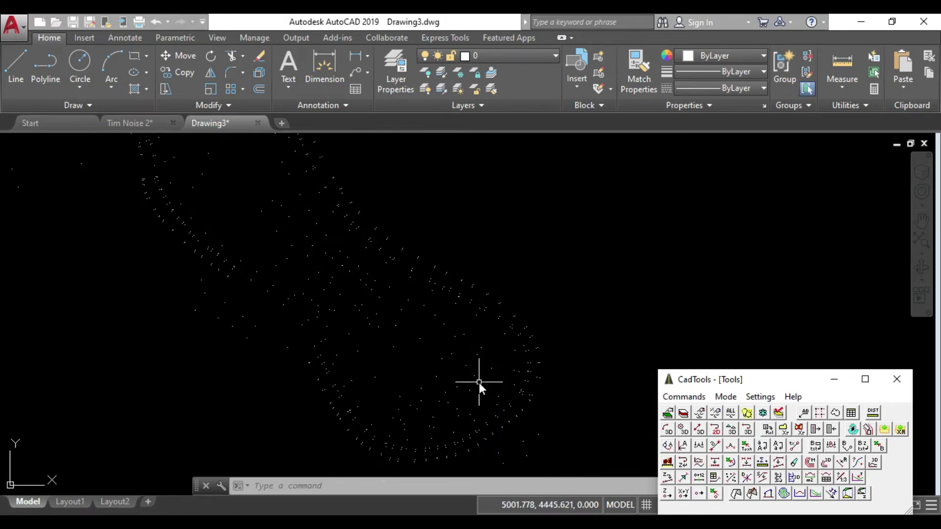
scroll(526, 383, down, 3)
scroll(472, 400, down, 2)
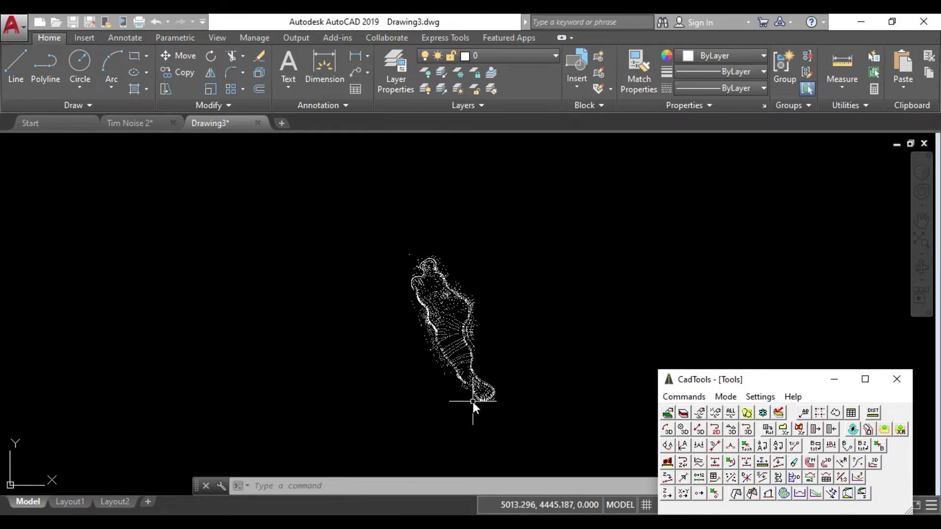
scroll(430, 280, up, 5)
scroll(399, 240, up, 2)
scroll(399, 240, down, 5)
scroll(399, 239, down, 2)
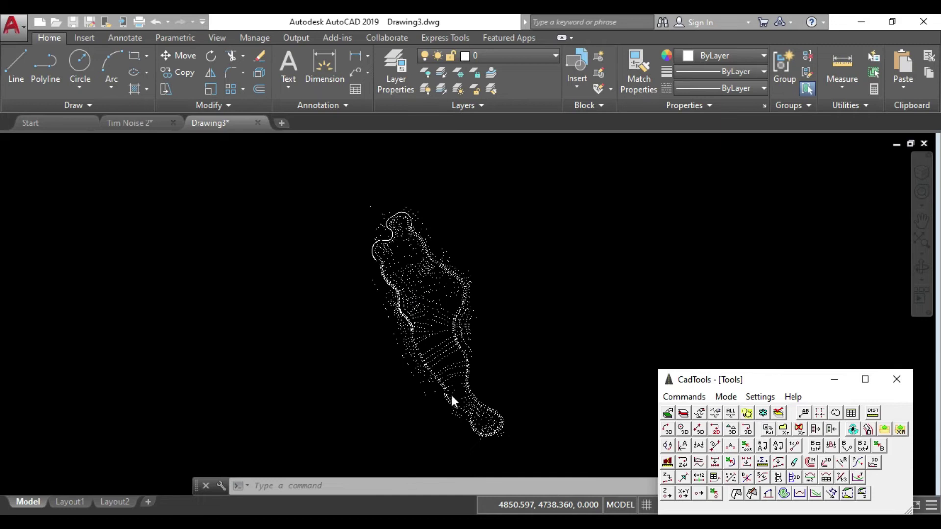
scroll(451, 393, up, 3)
scroll(439, 340, down, 1)
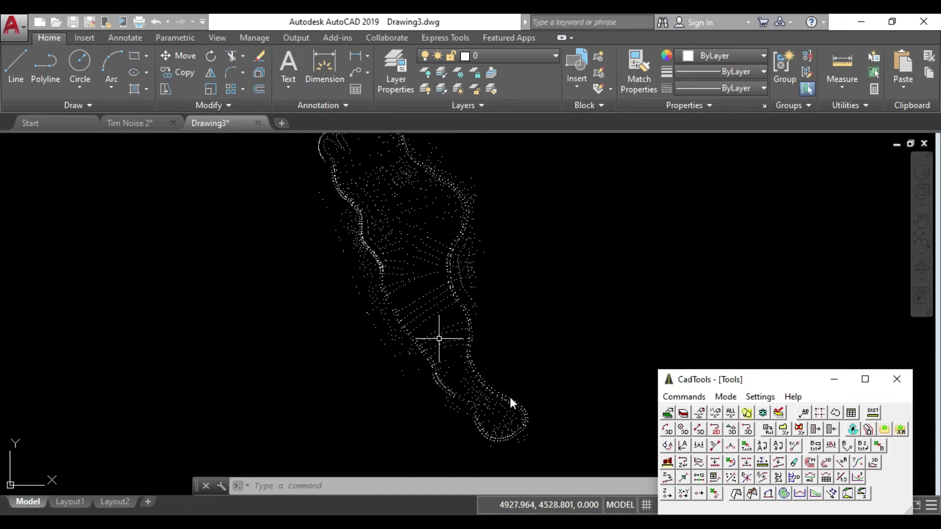
- Set Create Surface to output 3DFaces on layer A-BLDG and begin selecting the points
click(736, 494)
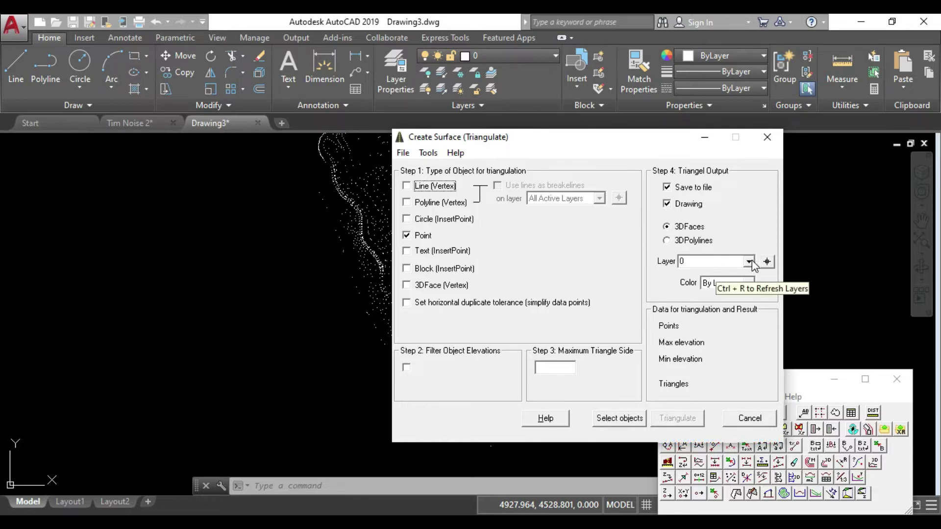
click(752, 260)
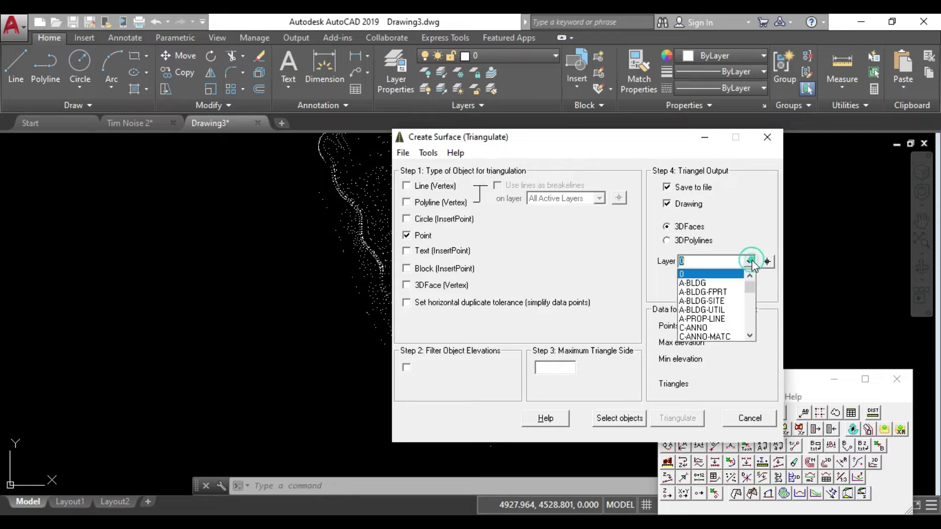
click(706, 275)
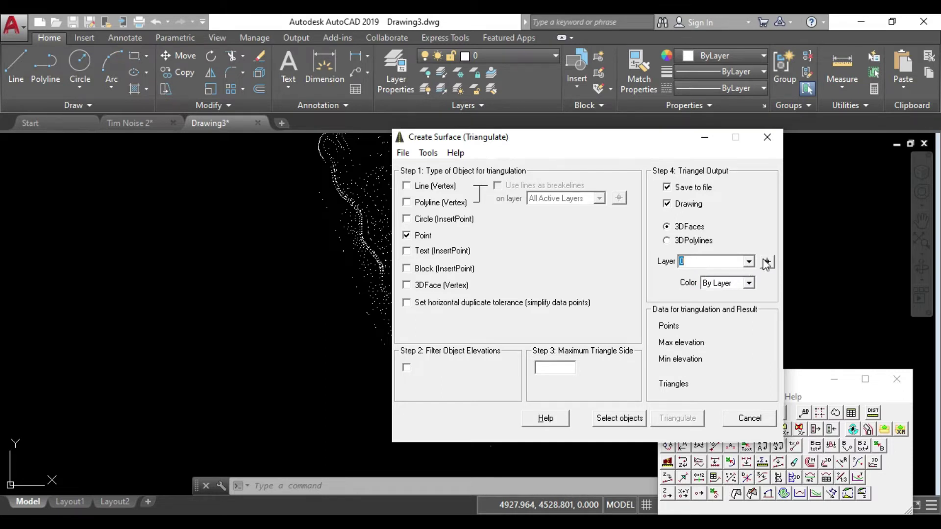
click(750, 260)
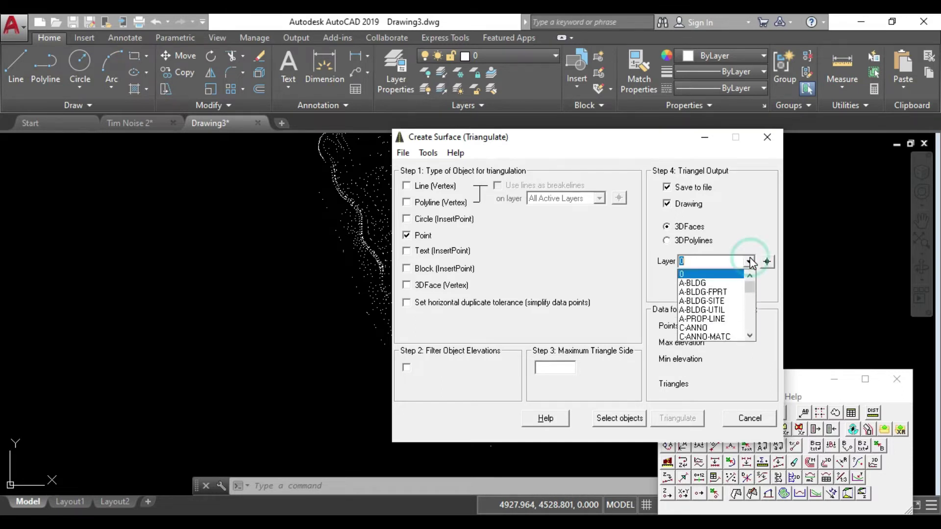
click(701, 285)
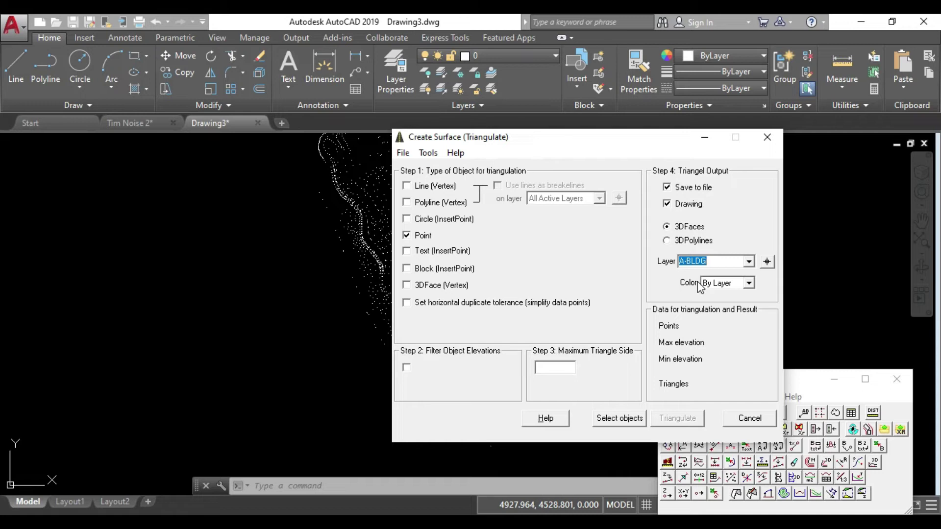
click(618, 419)
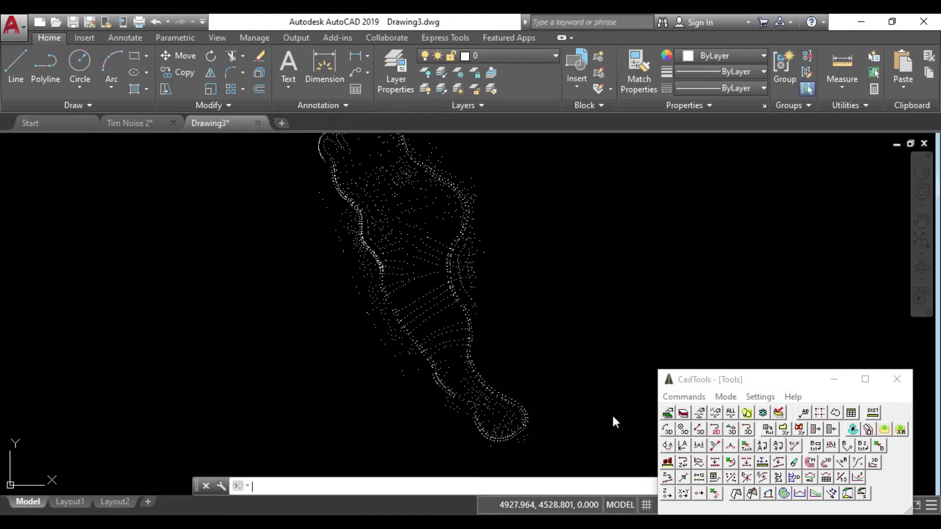
- Window-select the whole point cloud, picking 4414 objects with 2578 points (elevations 244.746–267.009)
click(557, 396)
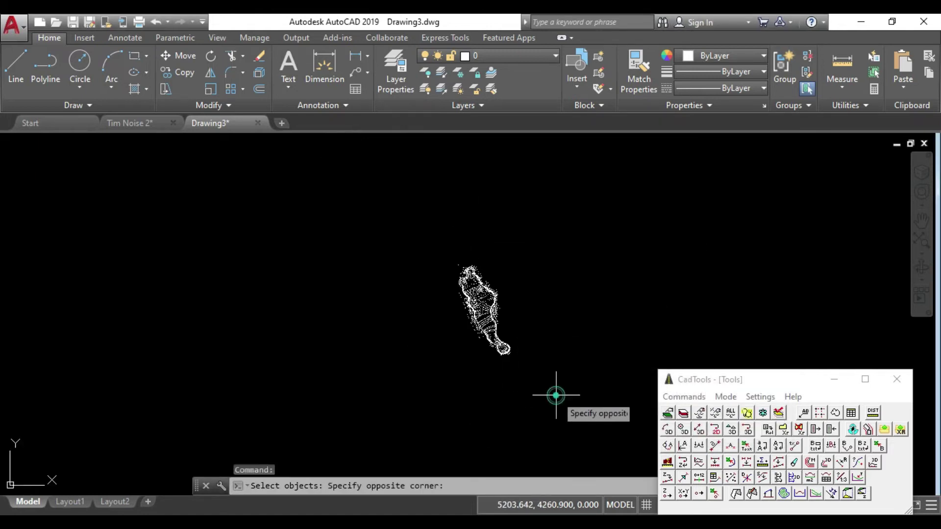
click(372, 204)
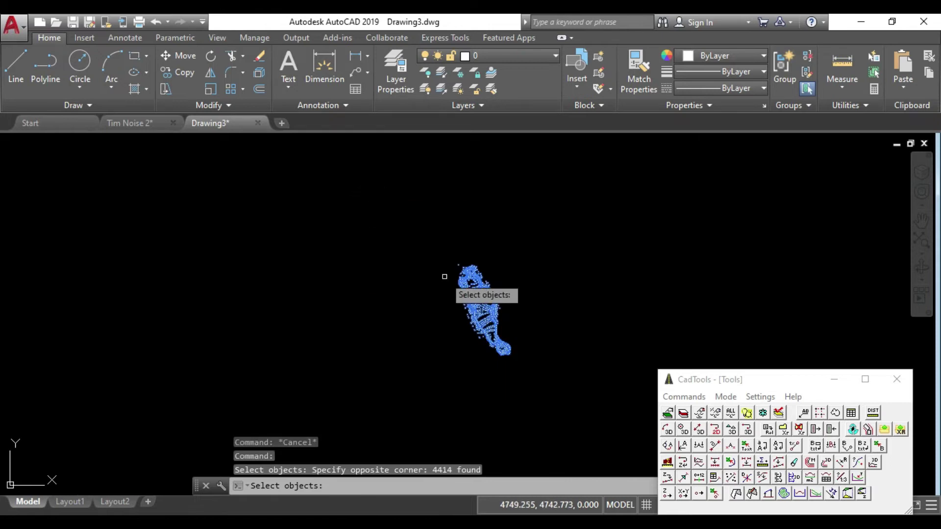
key(Return)
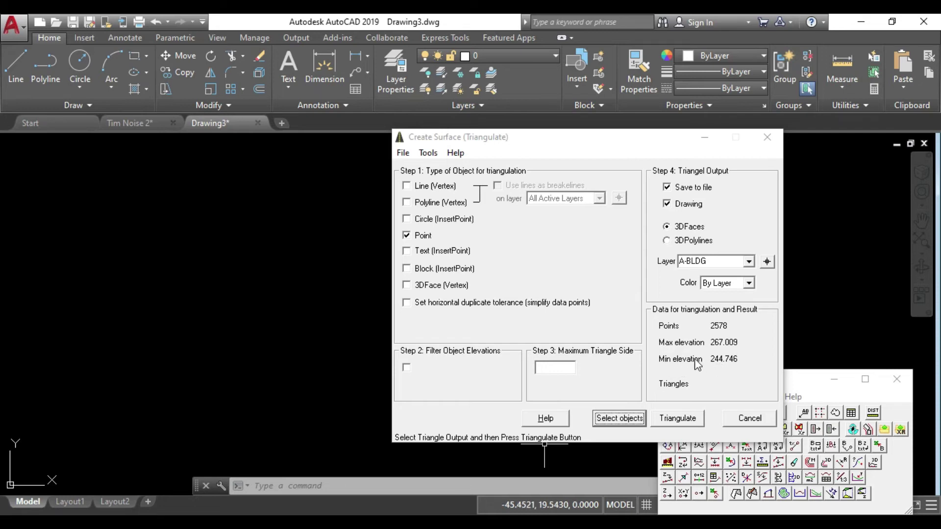
- Triangulate the 2578 points into 5136 3DFace triangles on layer A-BLDG
click(674, 420)
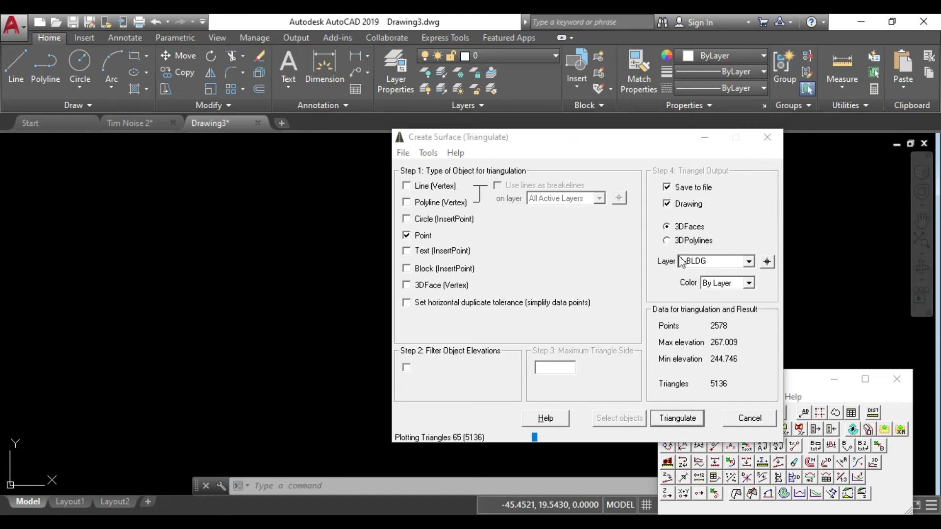
mouse_move(638, 138)
mouse_down()
mouse_move(517, 206)
mouse_move(792, 151)
mouse_move(786, 144)
mouse_up()
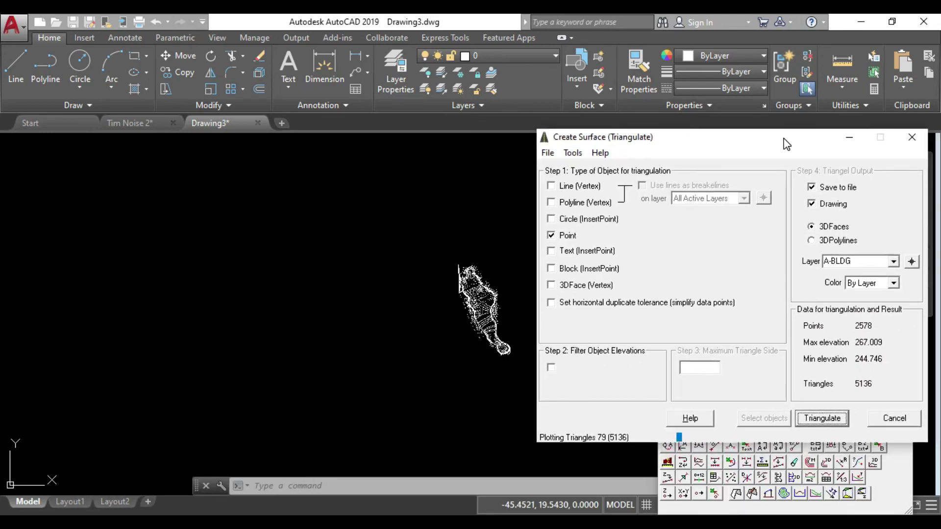